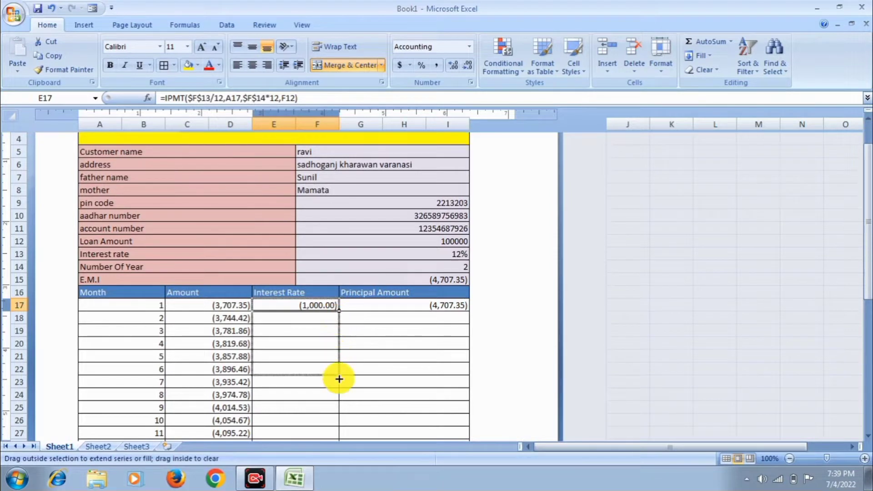
Fill the first month's Interest Rate formula in E17 down through month 24 in row 40
{"action": "left_click_drag", "start_coordinate": [339, 442], "coordinate": [335, 479]}
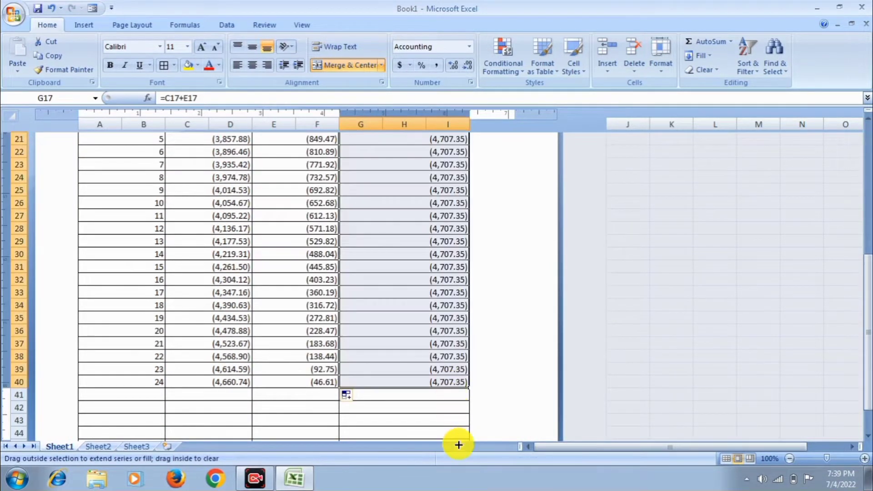
{"action": "left_click", "coordinate": [400, 429]}
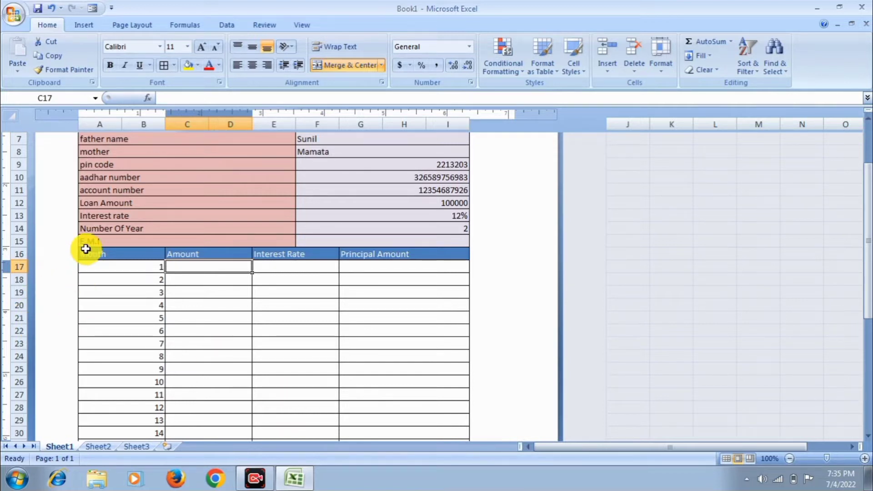
Calculate the E.M.I in F15 with =PMT(F13/12,F14*12,F12) and format the result in comma style
{"action": "left_click", "coordinate": [323, 241]}
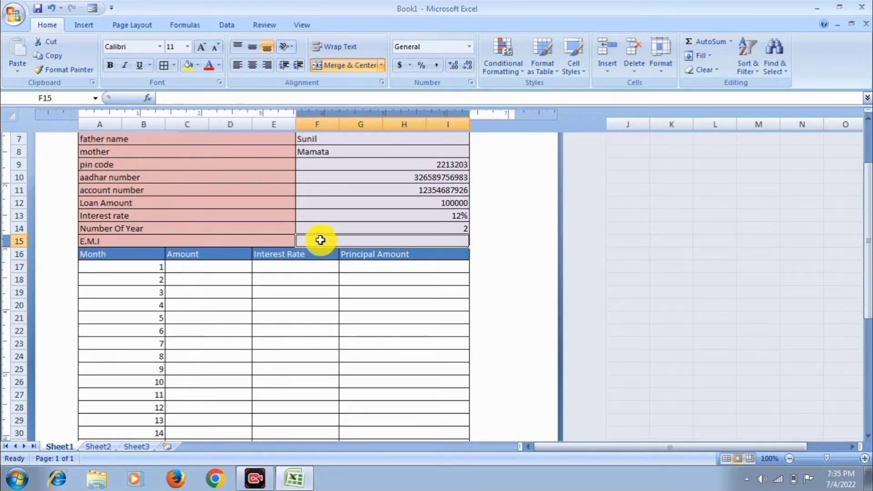
{"action": "type", "text": "=pmt"}
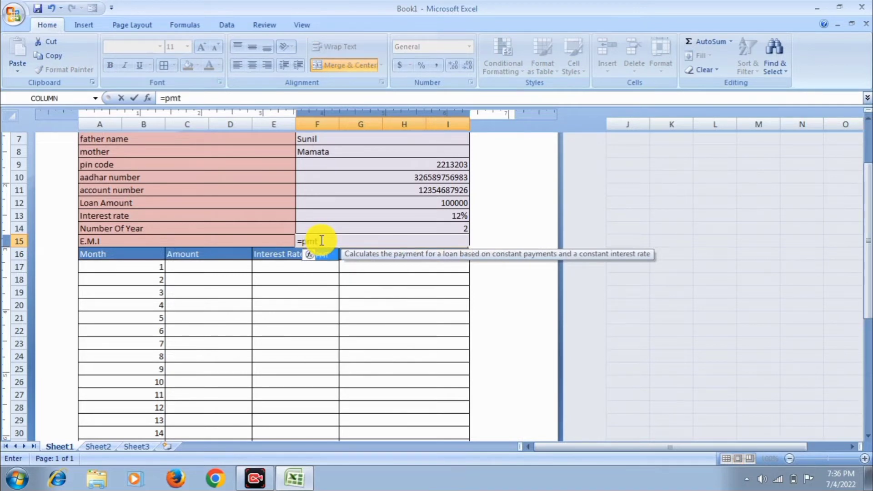
{"action": "key", "text": "Tab"}
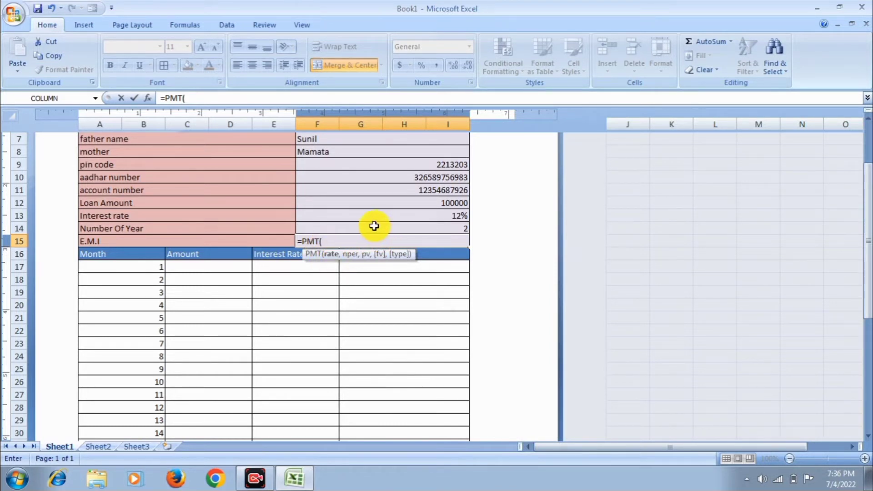
{"action": "left_click", "coordinate": [315, 216]}
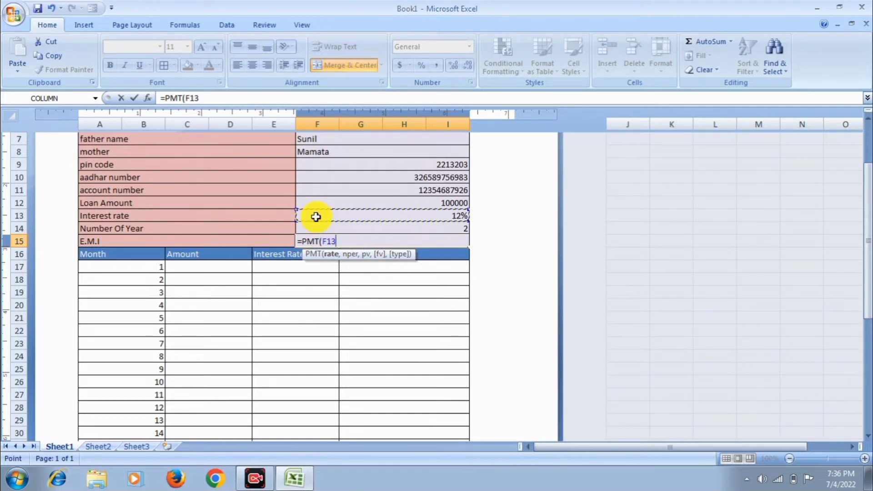
{"action": "type", "text": "/12"}
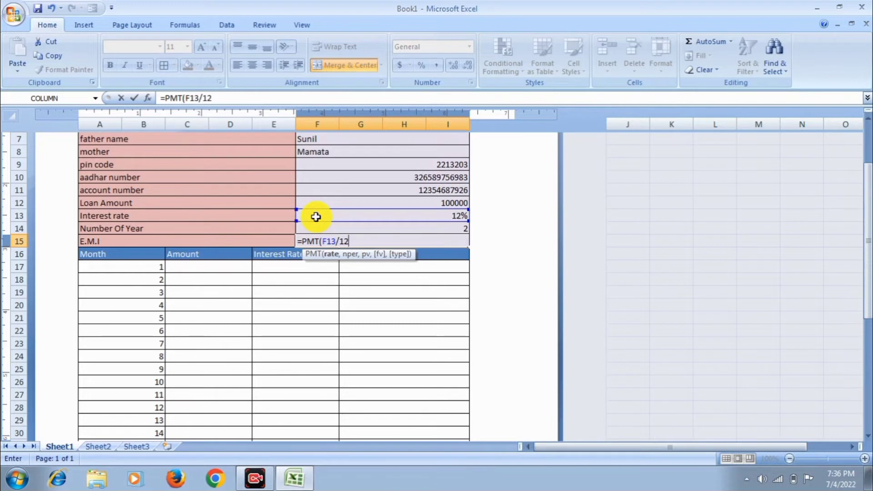
{"action": "type", "text": ","}
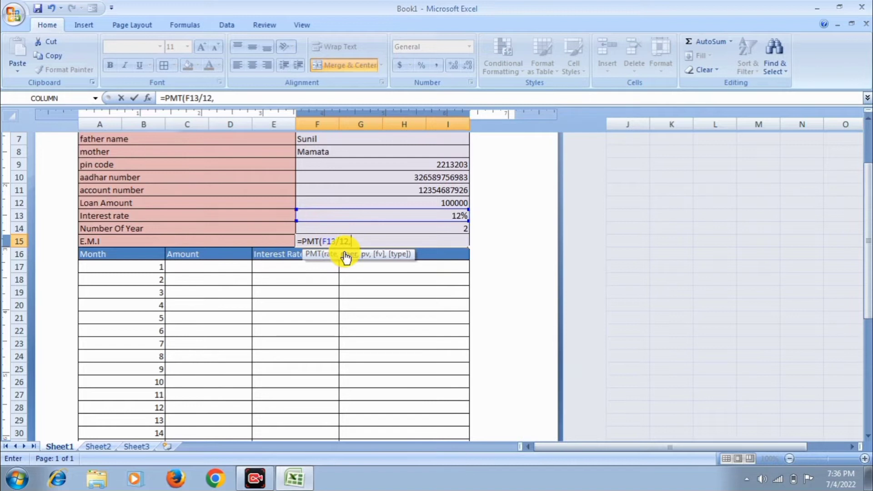
{"action": "left_click", "coordinate": [387, 228]}
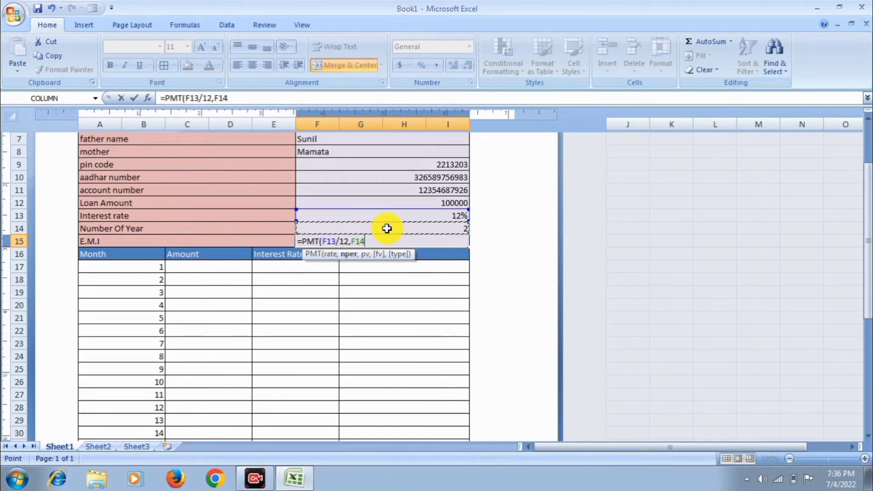
{"action": "type", "text": "*12,"}
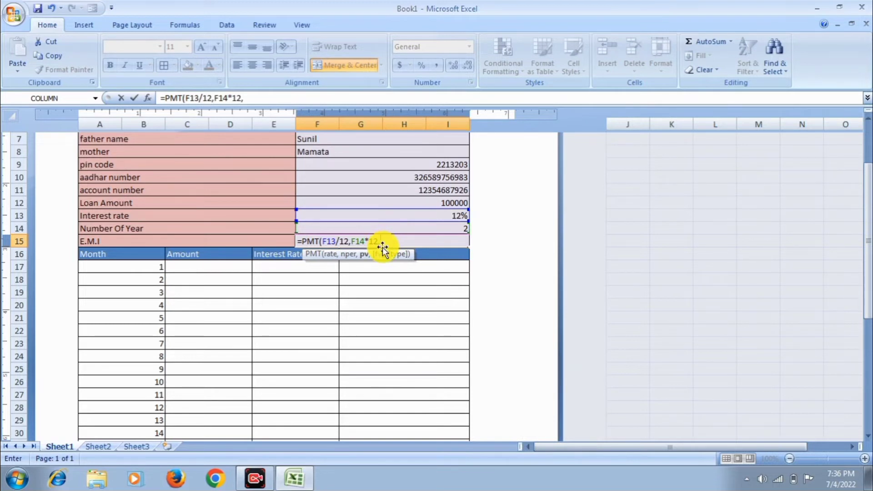
{"action": "left_click", "coordinate": [365, 203]}
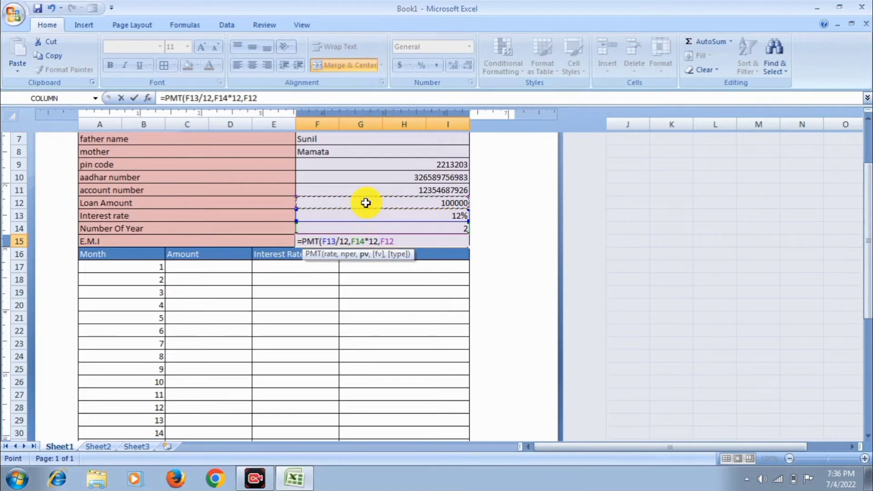
{"action": "type", "text": ")"}
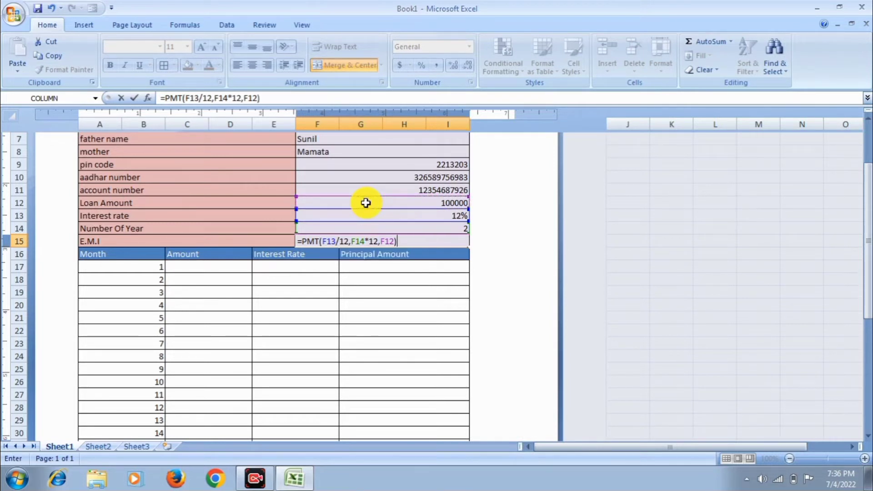
{"action": "key", "text": "Return"}
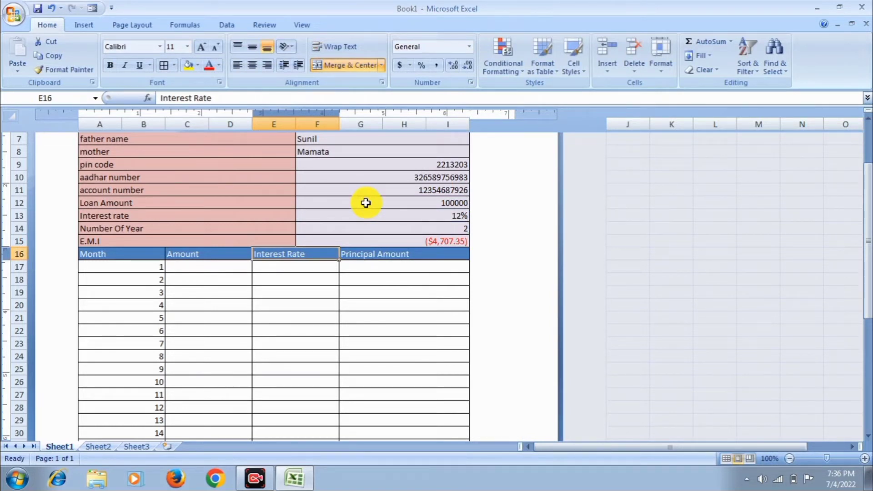
{"action": "left_click", "coordinate": [434, 243]}
{"action": "left_click", "coordinate": [208, 301]}
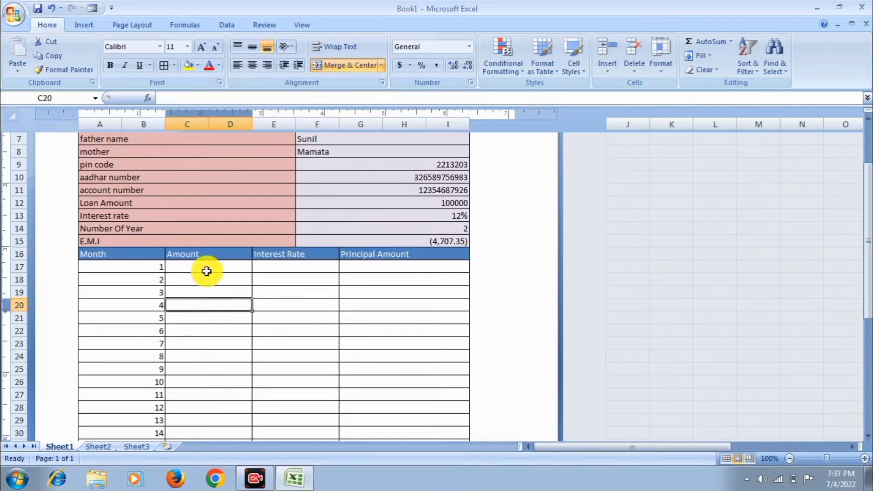
Calculate the first month's Amount in C17 with =PPMT($F$13/12,A17,$F$14*12,$F$12)
{"action": "left_click", "coordinate": [207, 270]}
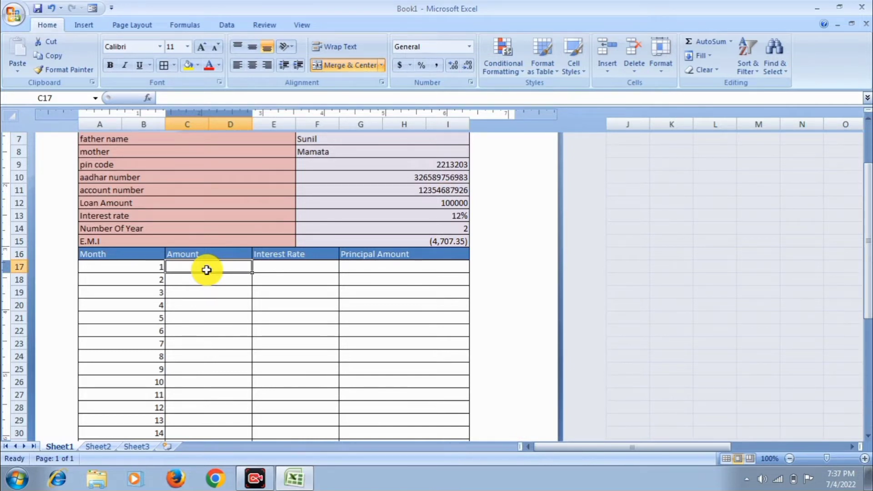
{"action": "type", "text": "="}
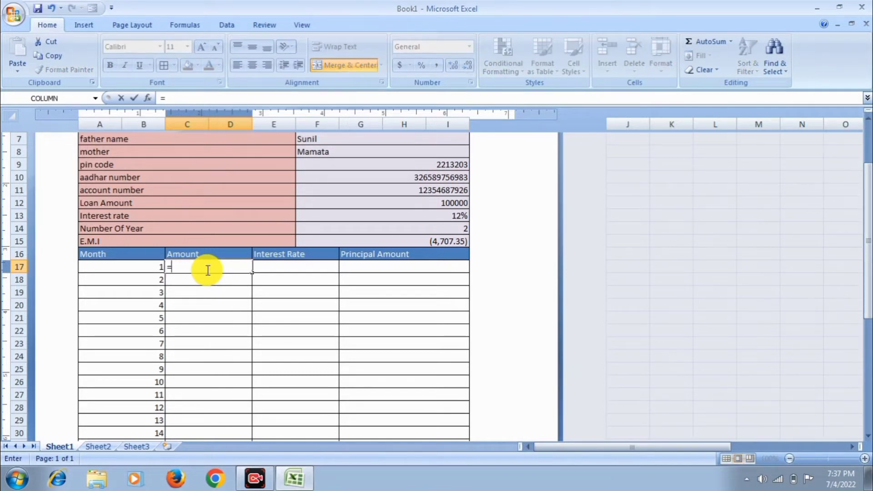
{"action": "type", "text": "ppmt"}
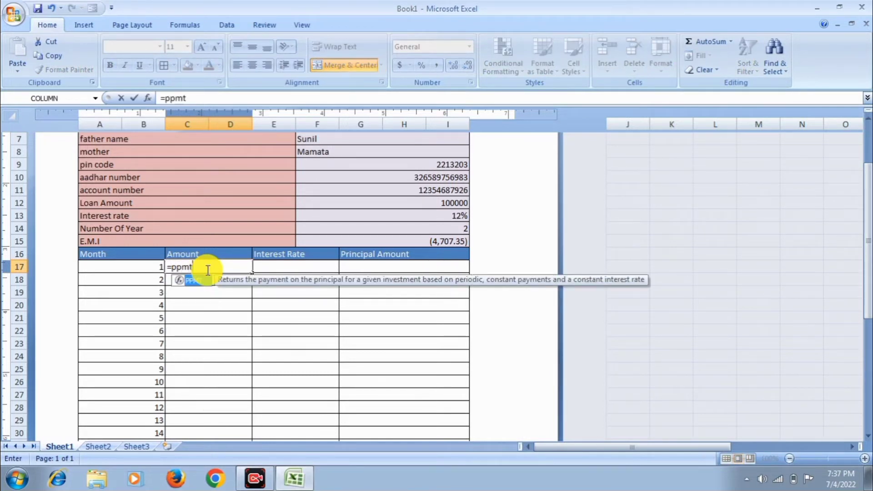
{"action": "key", "text": "Tab"}
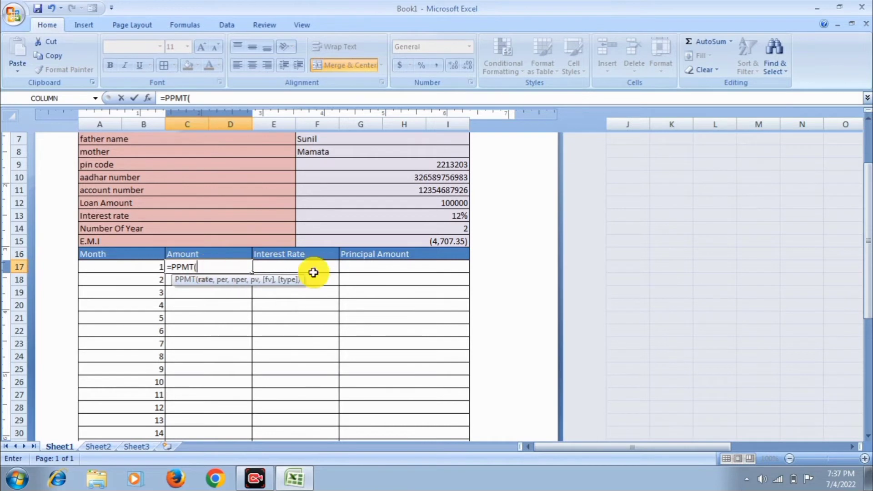
{"action": "left_click", "coordinate": [452, 218]}
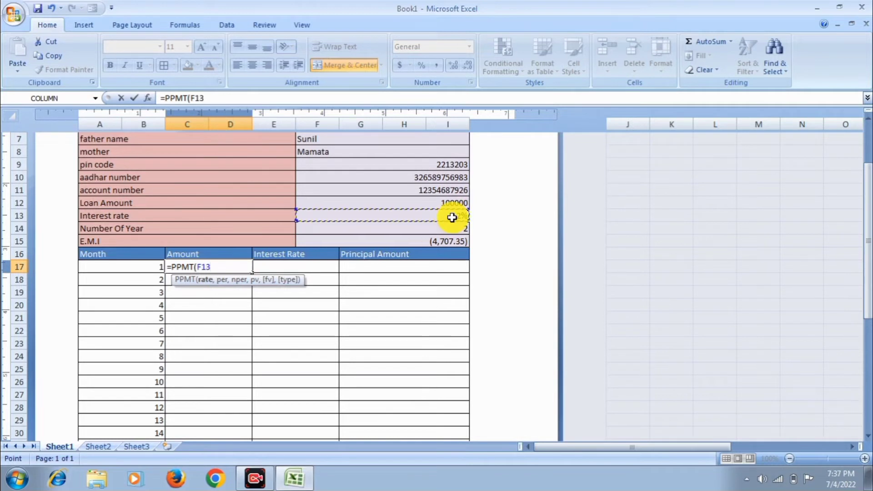
{"action": "key", "text": "F4"}
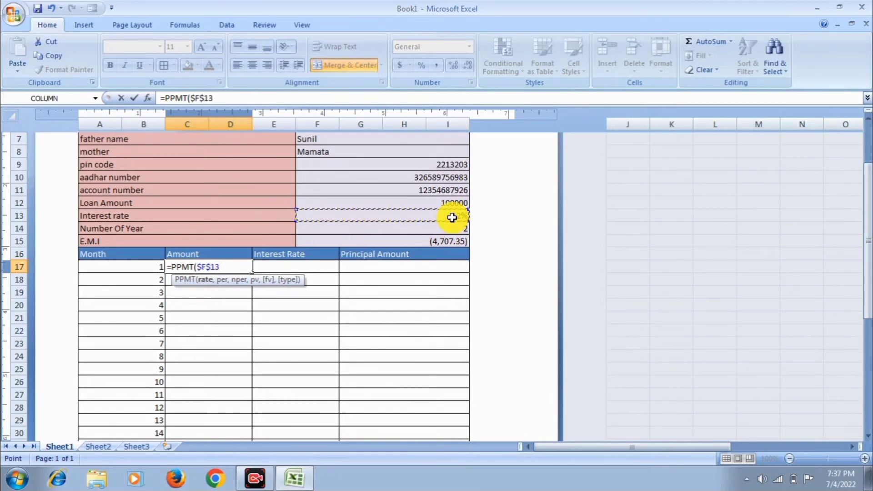
{"action": "type", "text": "/12,"}
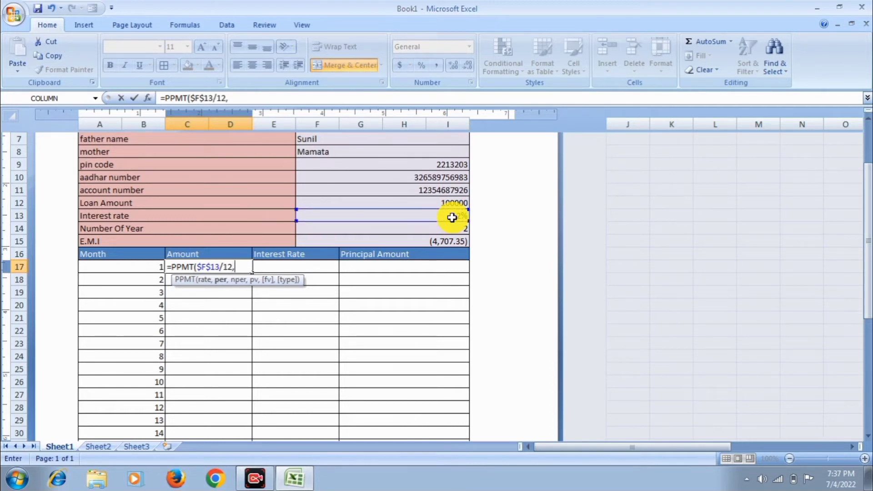
{"action": "left_click", "coordinate": [149, 270]}
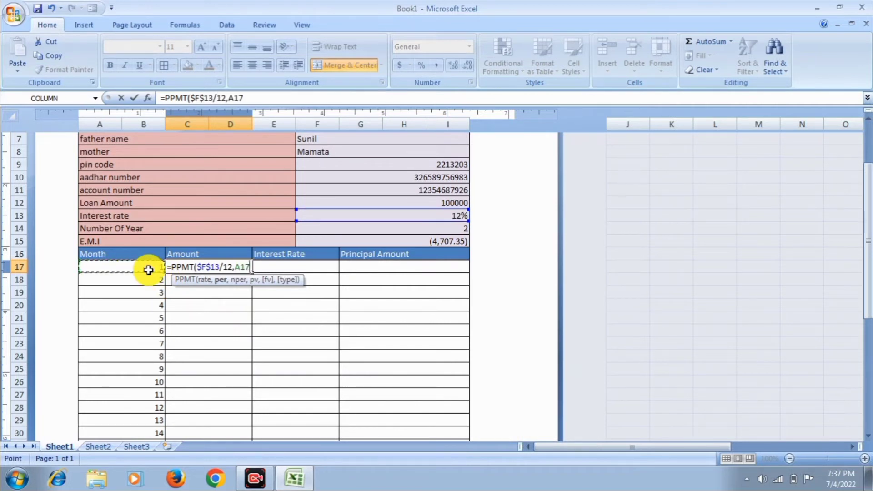
{"action": "type", "text": ","}
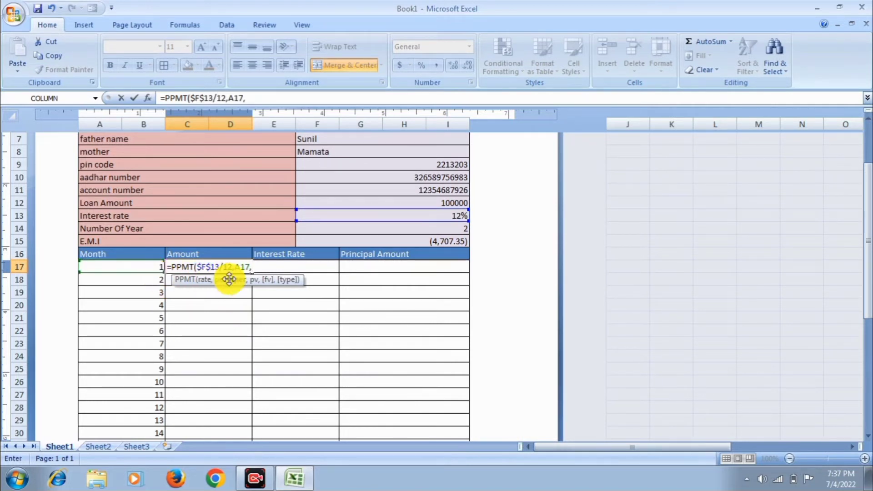
{"action": "left_click", "coordinate": [382, 231]}
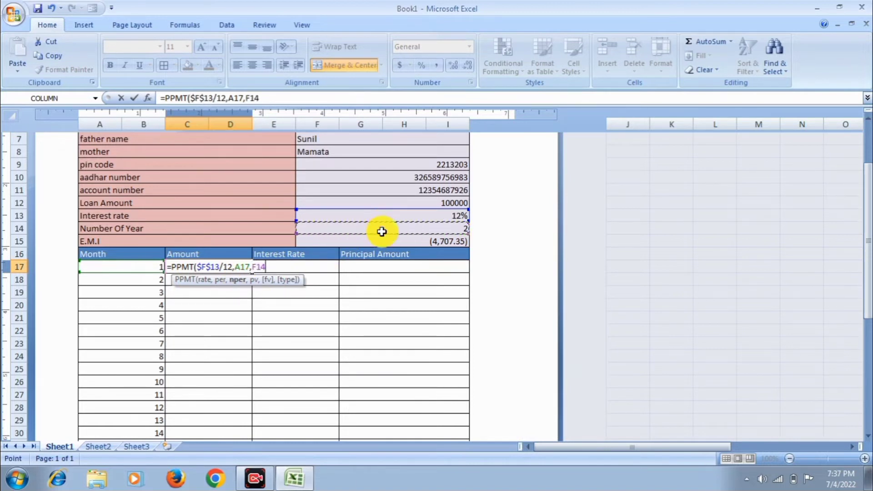
{"action": "key", "text": "F4"}
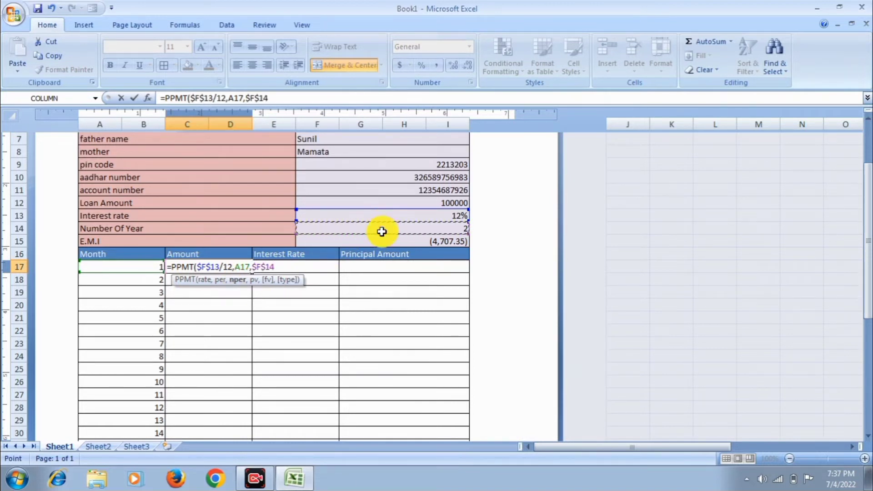
{"action": "type", "text": "*1"}
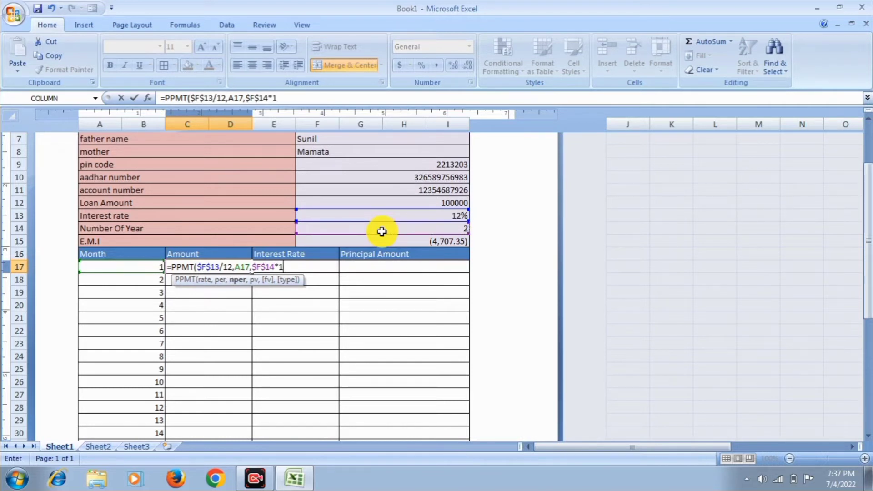
{"action": "type", "text": "2,"}
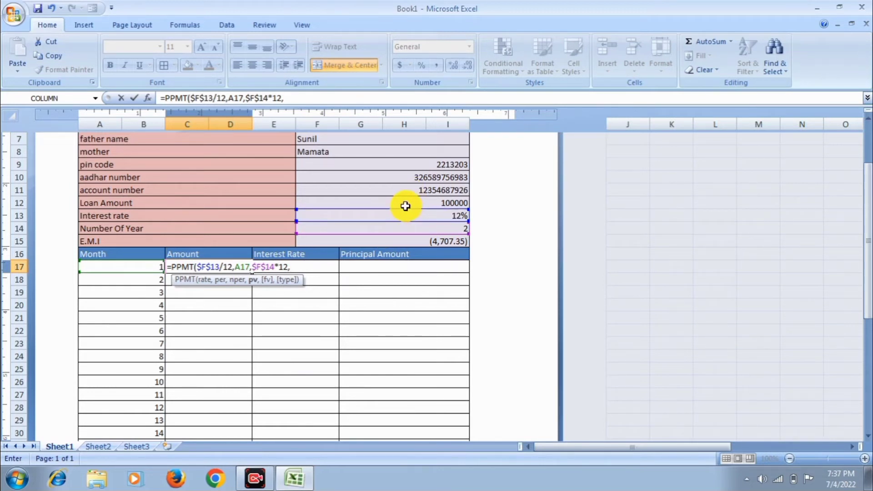
{"action": "left_click", "coordinate": [404, 206]}
{"action": "key", "text": "F4"}
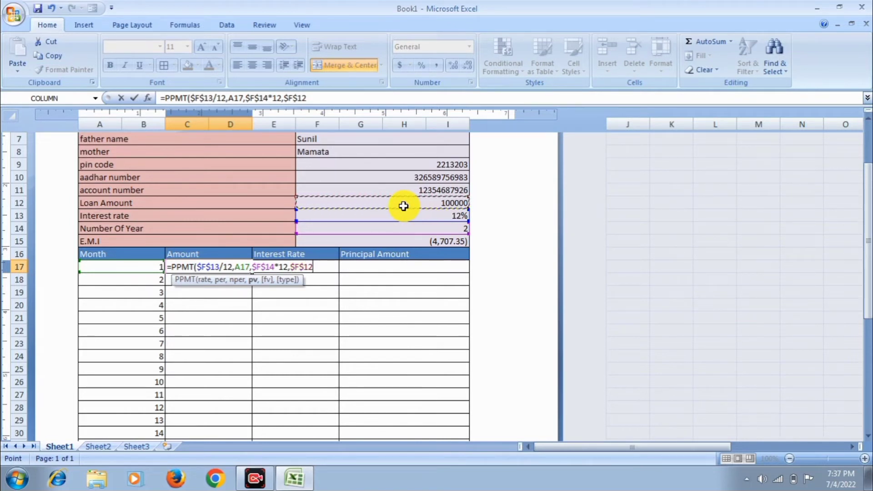
{"action": "type", "text": ")"}
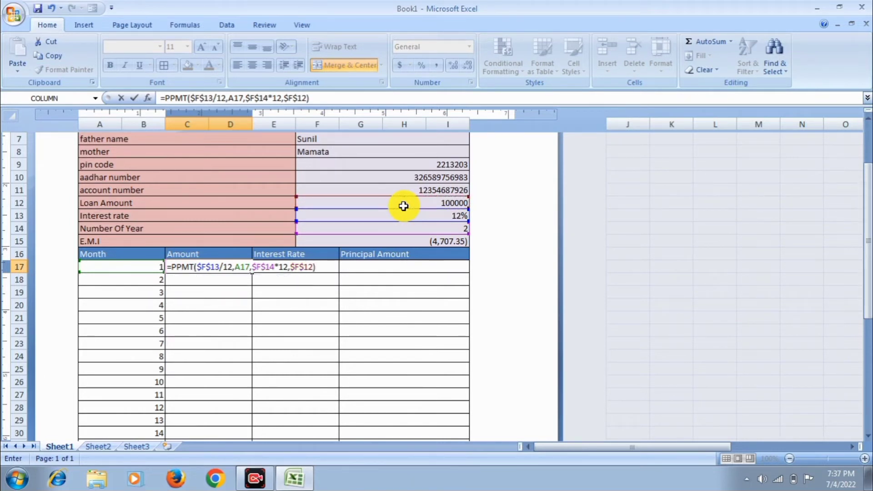
{"action": "key", "text": "Return"}
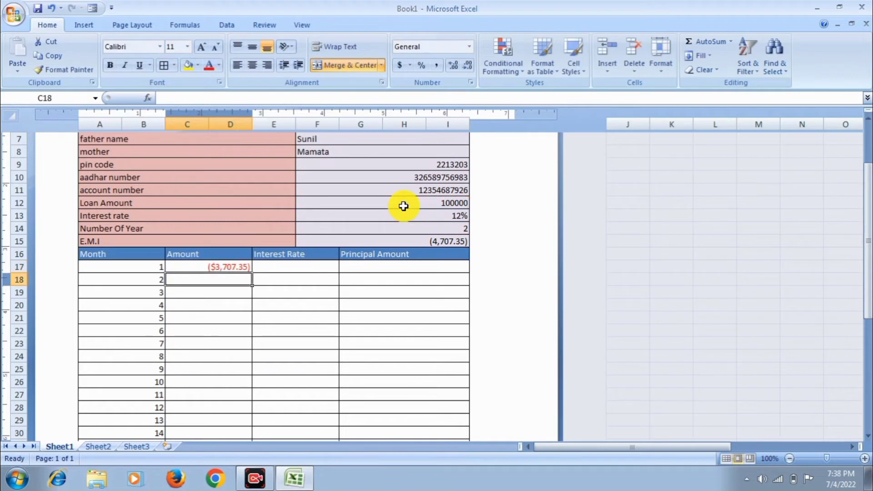
Format the first month's Amount in C17 with comma style instead of currency
{"action": "left_click", "coordinate": [242, 266]}
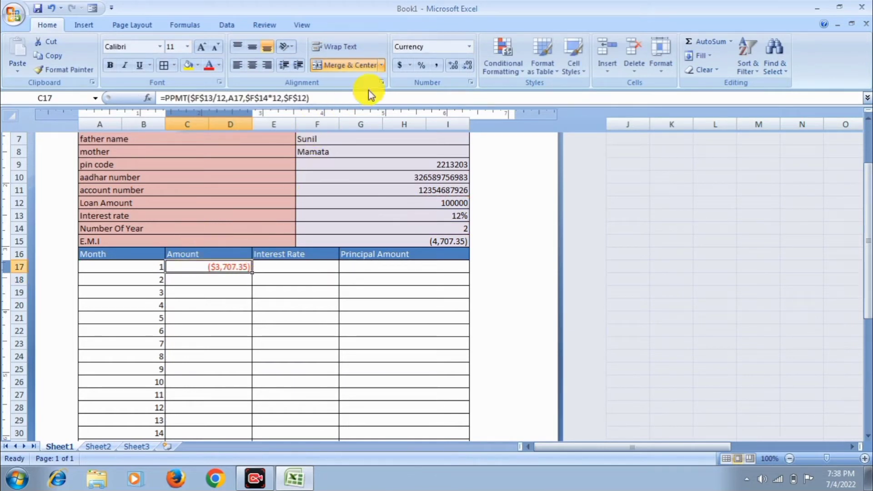
{"action": "left_click", "coordinate": [437, 65]}
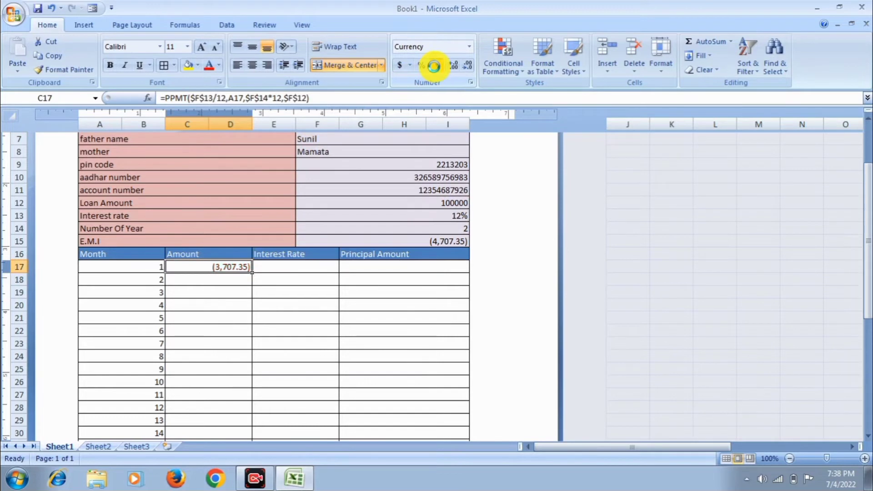
{"action": "left_click", "coordinate": [276, 302]}
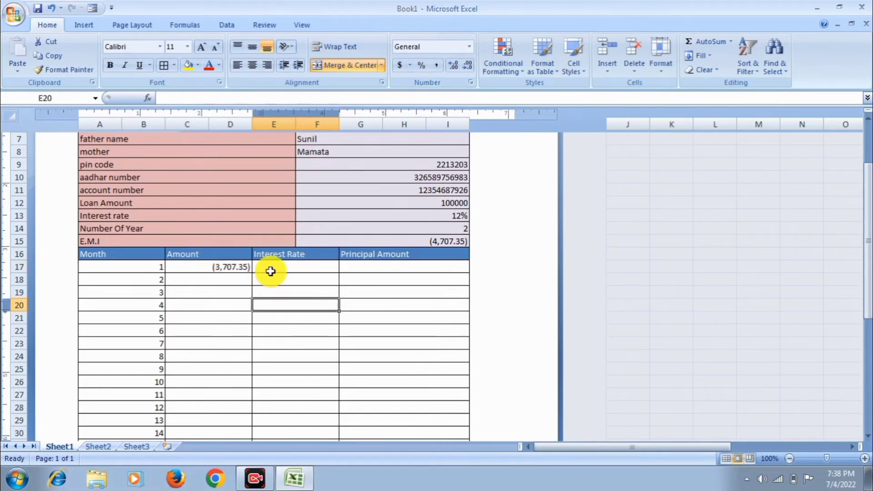
Calculate the first month's Interest Rate in E17 with =IPMT($F$13/12,A17,$F$14*12,F12) and format the result in comma style
{"action": "left_click", "coordinate": [275, 266]}
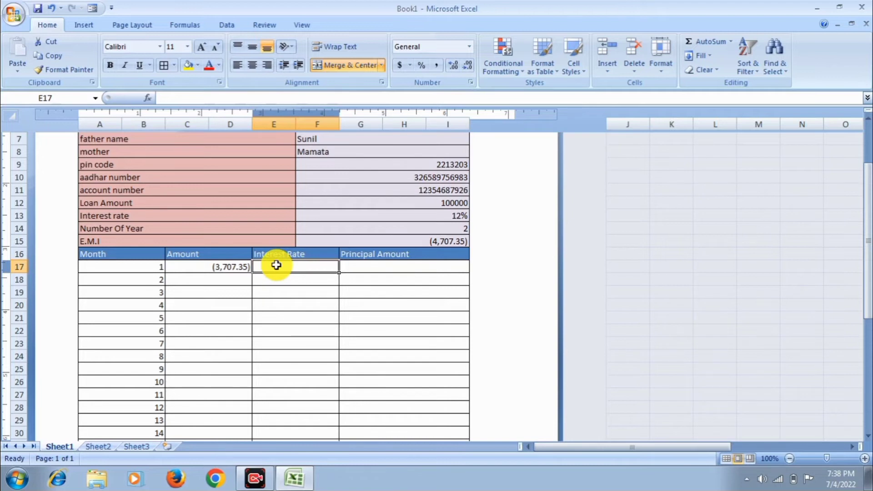
{"action": "type", "text": "="}
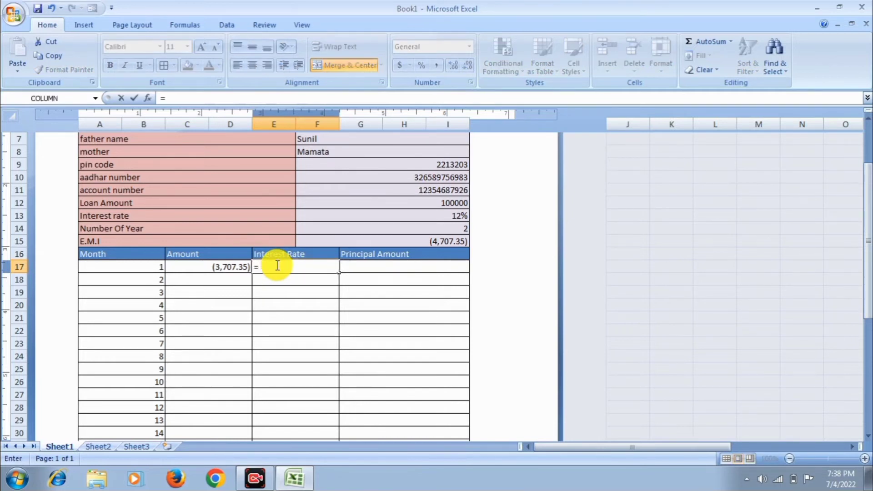
{"action": "type", "text": "ipmt"}
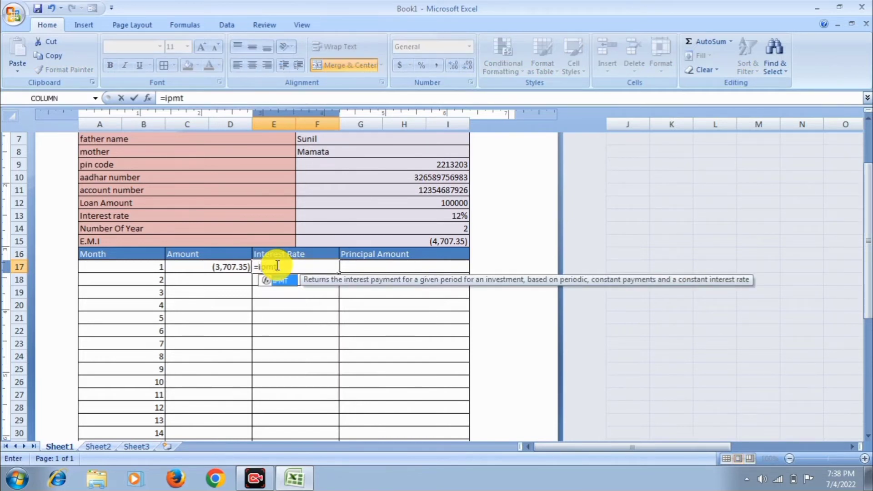
{"action": "key", "text": "Tab"}
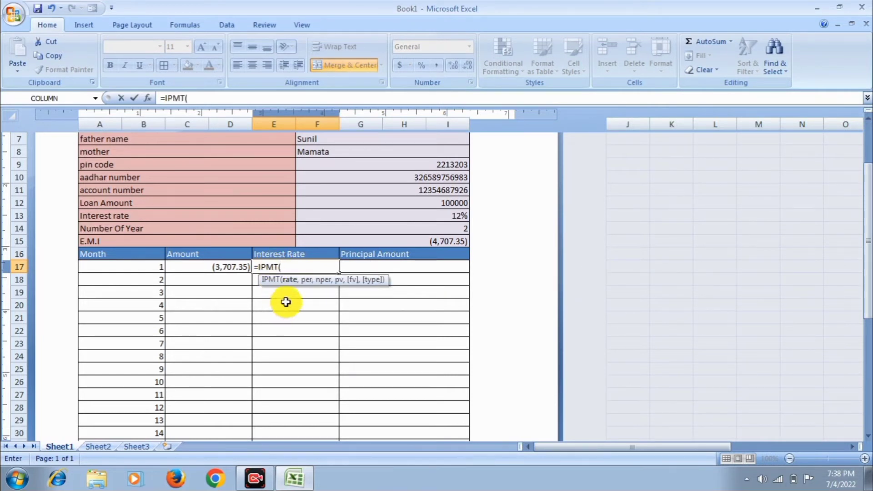
{"action": "left_click", "coordinate": [395, 218]}
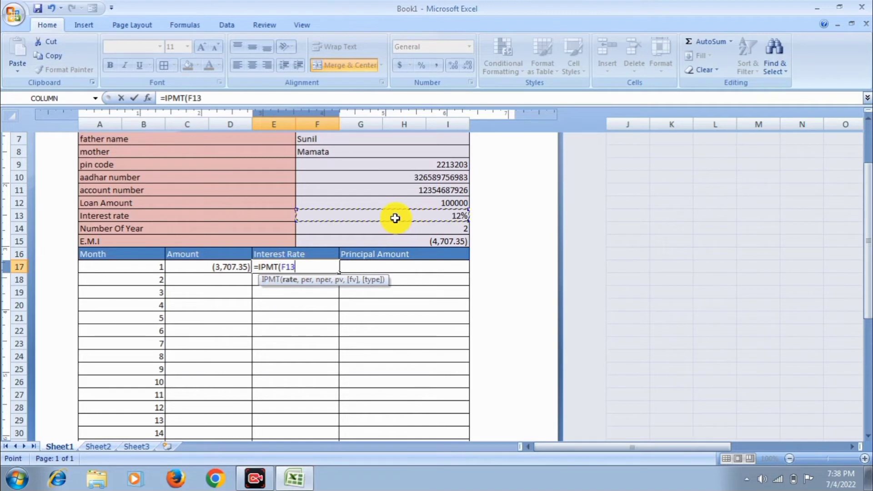
{"action": "key", "text": "F4"}
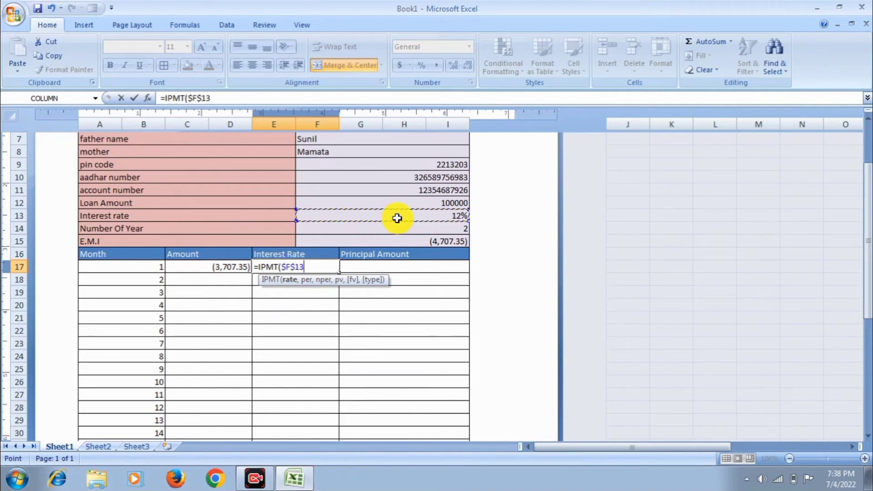
{"action": "type", "text": "/12,"}
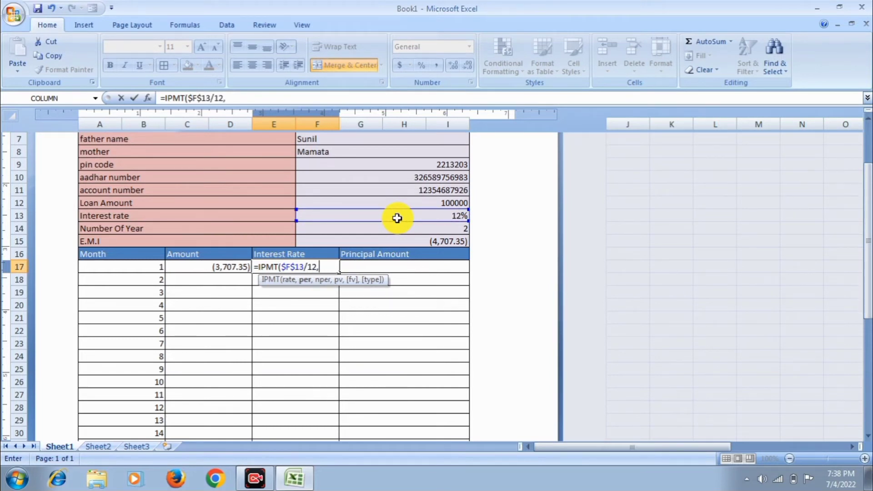
{"action": "left_click", "coordinate": [123, 267]}
{"action": "type", "text": ","}
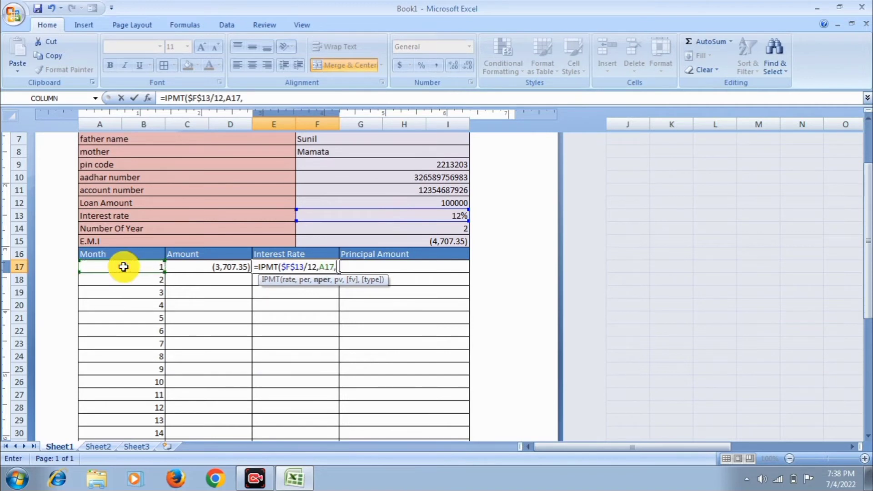
{"action": "left_click", "coordinate": [367, 230]}
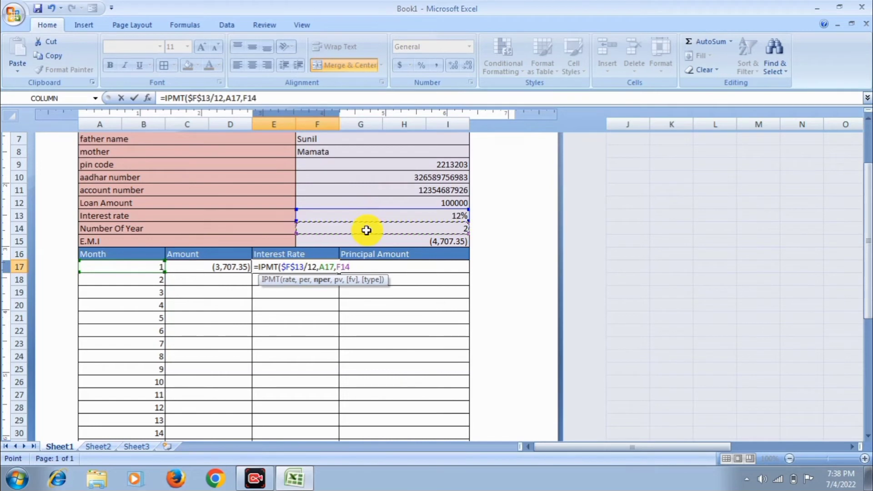
{"action": "key", "text": "F4"}
{"action": "type", "text": "*12"}
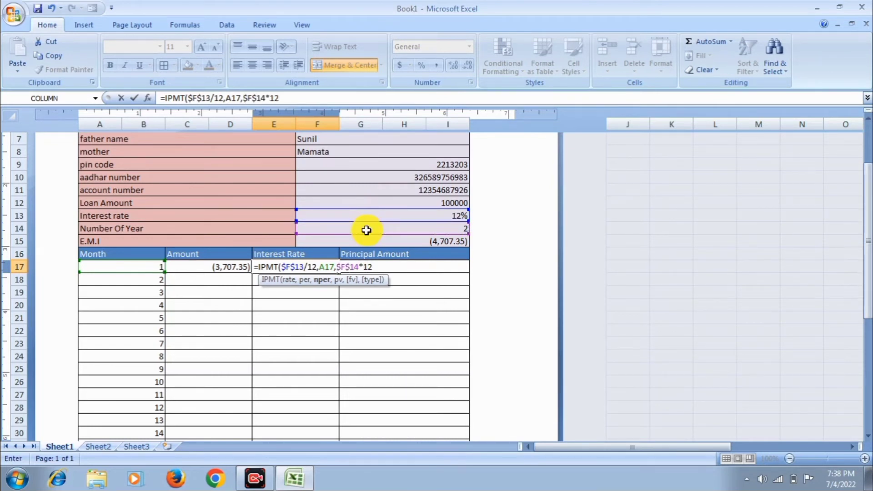
{"action": "type", "text": ","}
{"action": "left_click", "coordinate": [370, 202]}
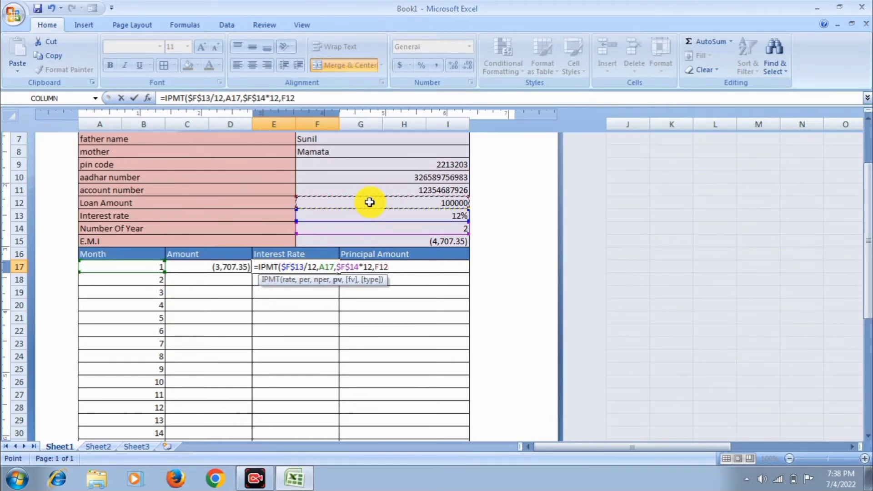
{"action": "type", "text": ")"}
{"action": "key", "text": "Return"}
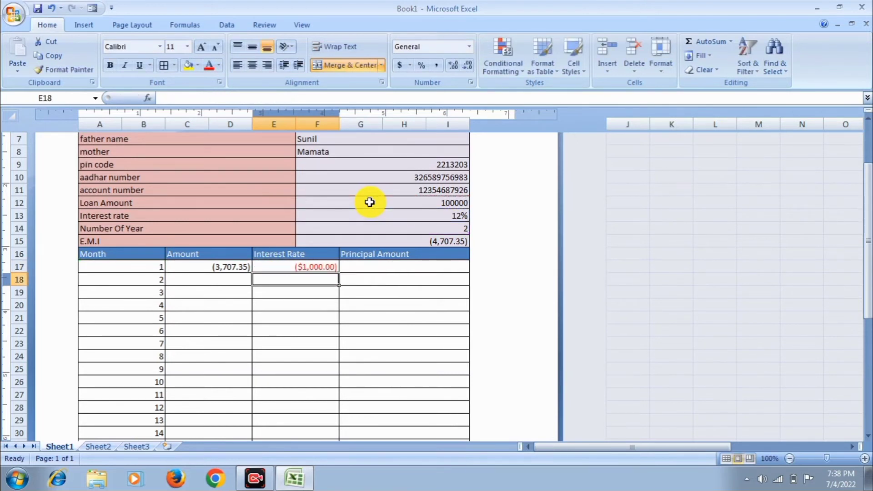
{"action": "left_click", "coordinate": [324, 266]}
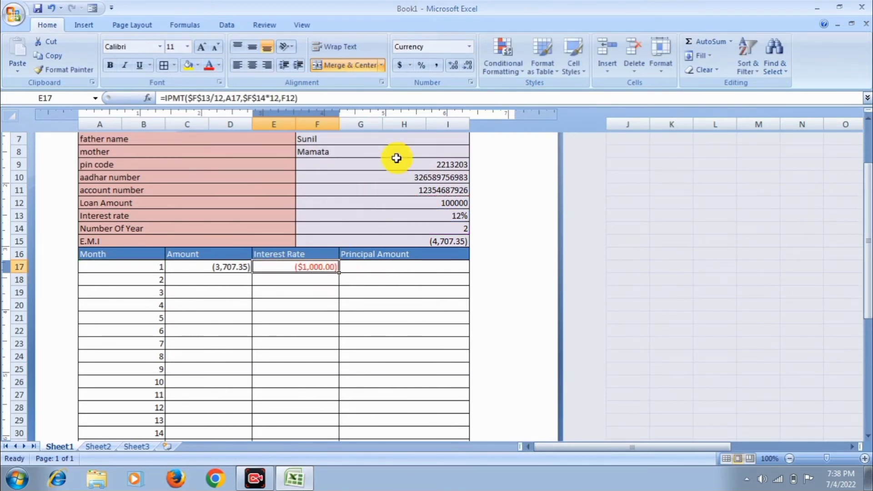
{"action": "left_click", "coordinate": [437, 67]}
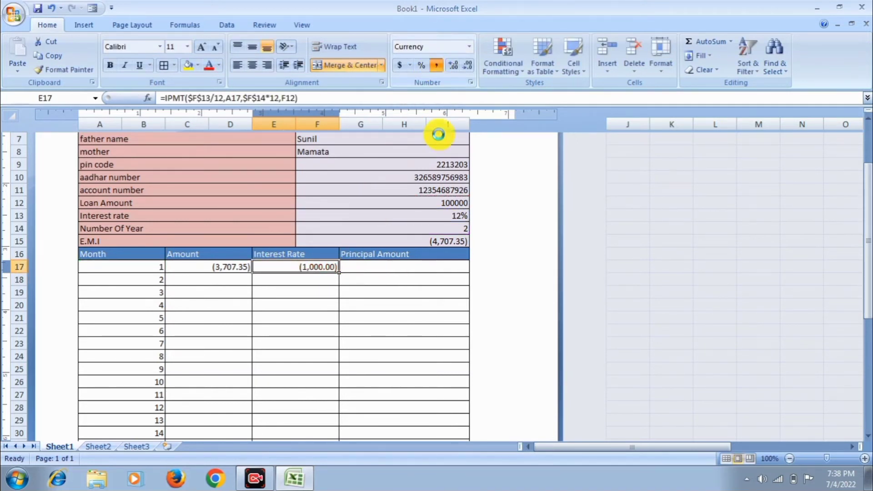
Calculate the first month's Principal Amount in G17 by adding Amount and Interest Rate with =C17+E17
{"action": "left_click", "coordinate": [384, 270]}
{"action": "type", "text": "="}
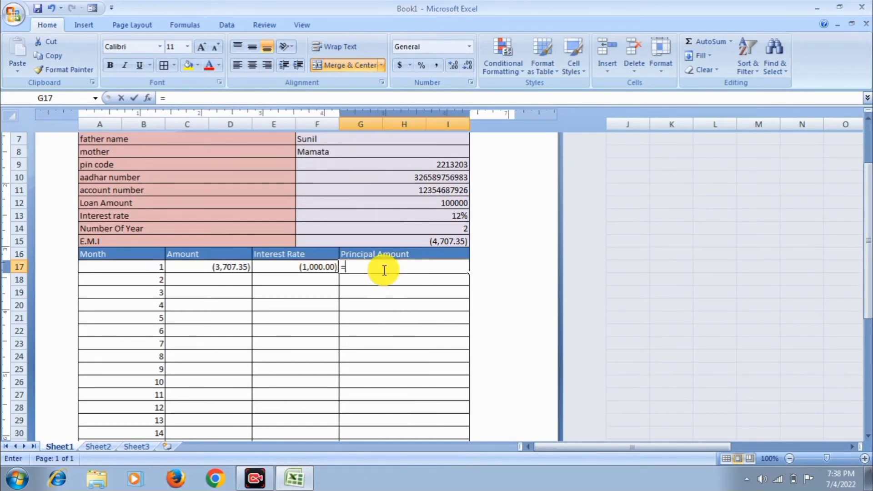
{"action": "left_click", "coordinate": [224, 267]}
{"action": "type", "text": "+"}
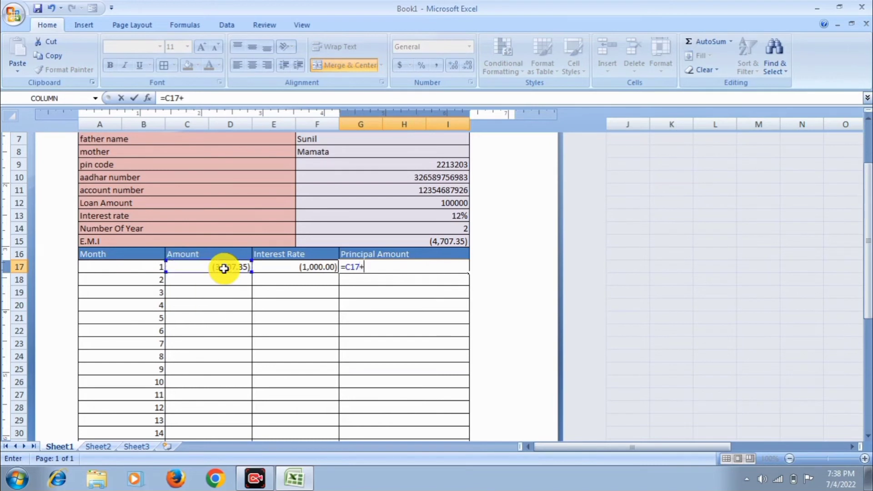
{"action": "left_click", "coordinate": [287, 268]}
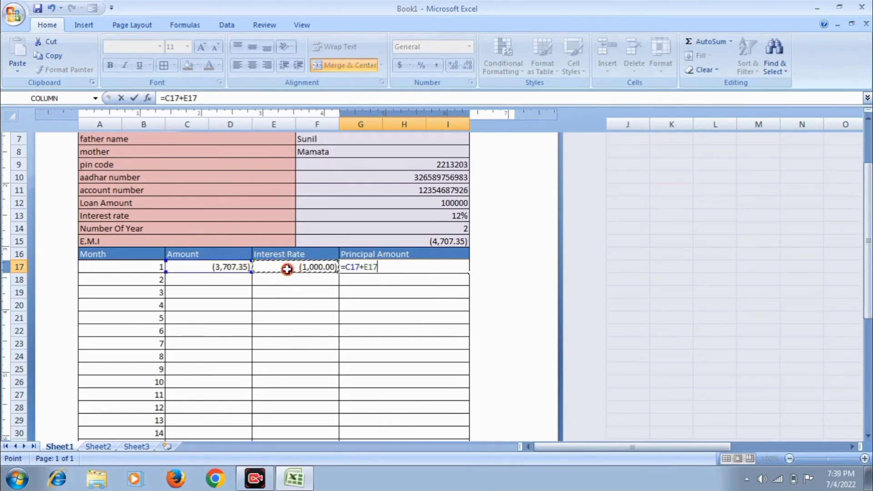
{"action": "key", "text": "Return"}
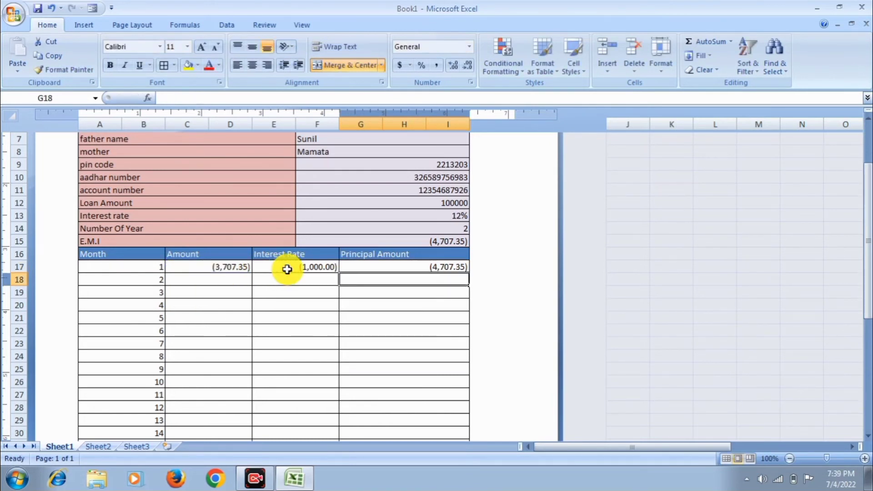
Fill the first month's Amount formula in C17 down through month 24 in row 40
{"action": "left_click", "coordinate": [237, 270]}
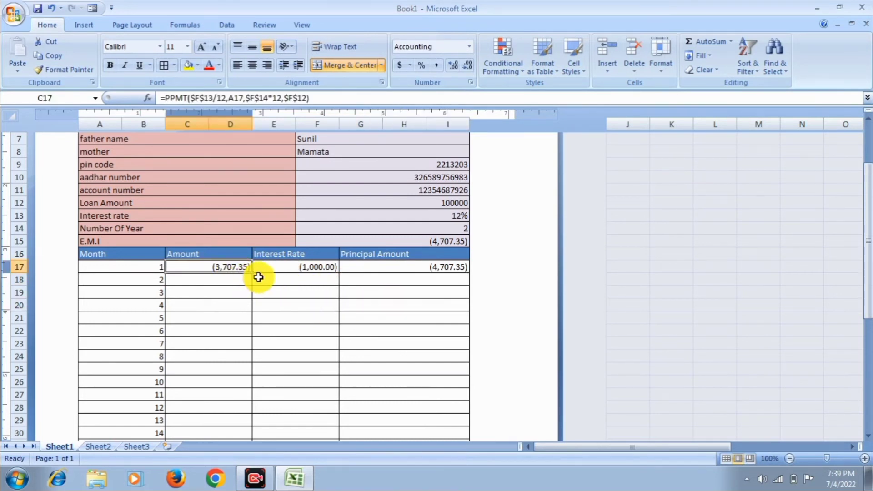
{"action": "mouse_move", "coordinate": [255, 276]}
{"action": "left_mouse_down"}
{"action": "mouse_move", "coordinate": [254, 452]}
{"action": "mouse_move", "coordinate": [251, 425]}
{"action": "left_mouse_up"}
{"action": "left_click", "coordinate": [310, 394]}
Make the loan amount reference in E17 absolute as $F$12 and fill the Interest Rate formula down through month 24 in row 40
{"action": "scroll", "coordinate": [310, 394], "scroll_direction": "up", "scroll_amount": 6}
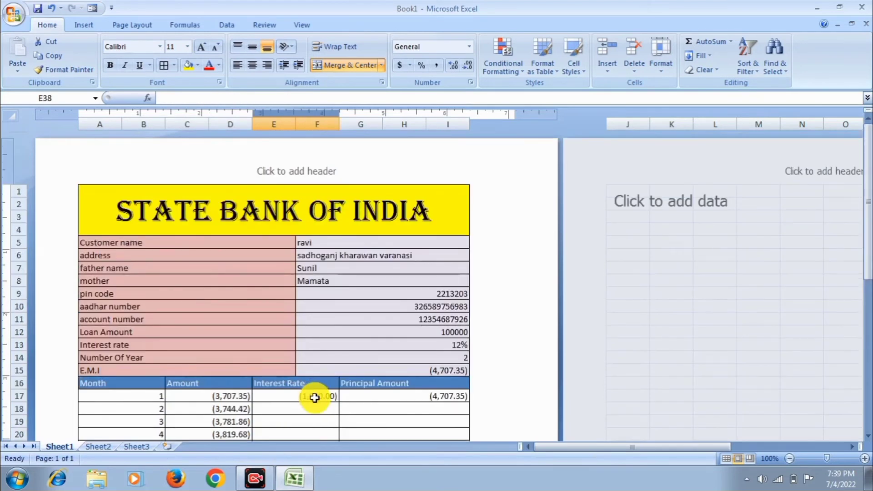
{"action": "scroll", "coordinate": [310, 394], "scroll_direction": "down", "scroll_amount": 1}
{"action": "left_click", "coordinate": [290, 306]}
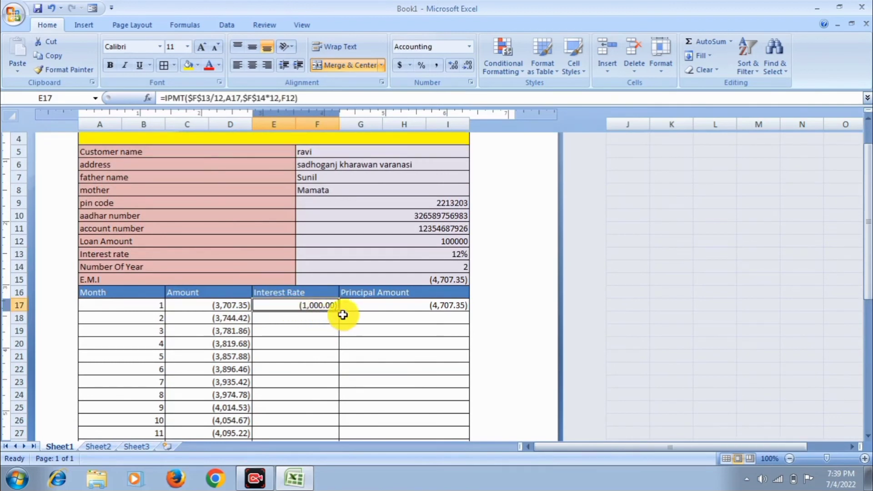
{"action": "left_click_drag", "start_coordinate": [341, 313], "coordinate": [327, 423]}
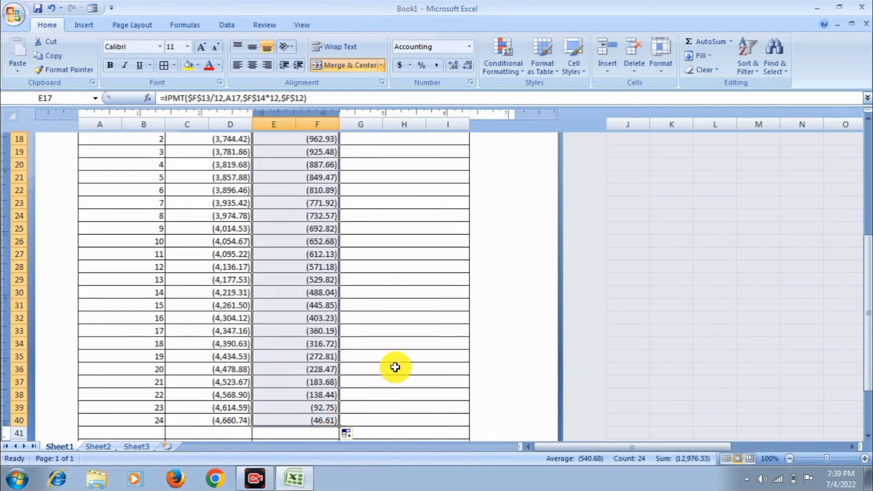
{"action": "left_click", "coordinate": [400, 367]}
Fill the first month's Principal Amount formula in G17 down through month 24 in row 40
{"action": "scroll", "coordinate": [400, 367], "scroll_direction": "up", "scroll_amount": 1}
{"action": "scroll", "coordinate": [400, 366], "scroll_direction": "up", "scroll_amount": 4}
{"action": "left_click", "coordinate": [460, 320]}
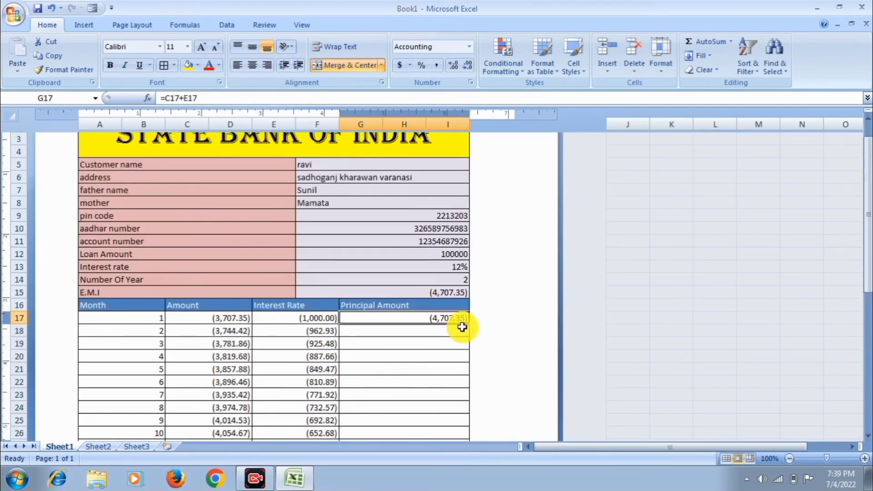
{"action": "left_click_drag", "start_coordinate": [468, 322], "coordinate": [452, 389]}
{"action": "left_click", "coordinate": [414, 437]}
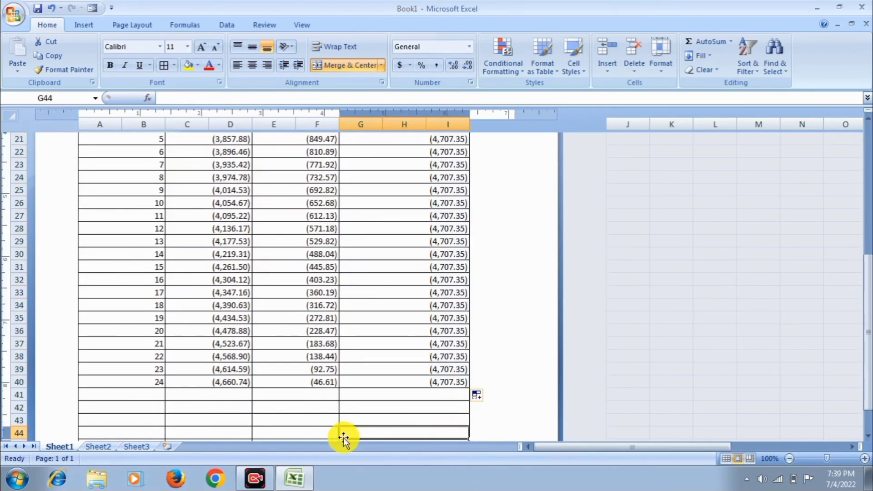
{"action": "scroll", "coordinate": [339, 435], "scroll_direction": "up", "scroll_amount": 4}
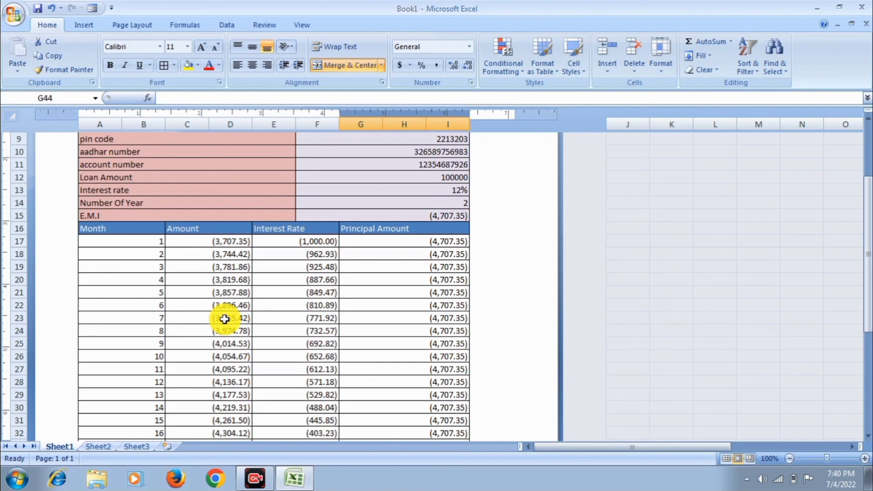
{"action": "scroll", "coordinate": [300, 337], "scroll_direction": "up", "scroll_amount": 3}
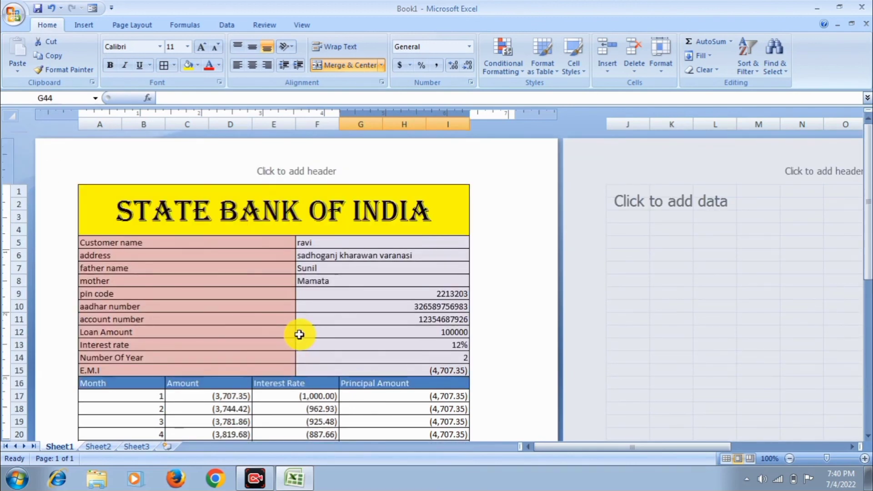
{"action": "scroll", "coordinate": [310, 336], "scroll_direction": "down", "scroll_amount": 5}
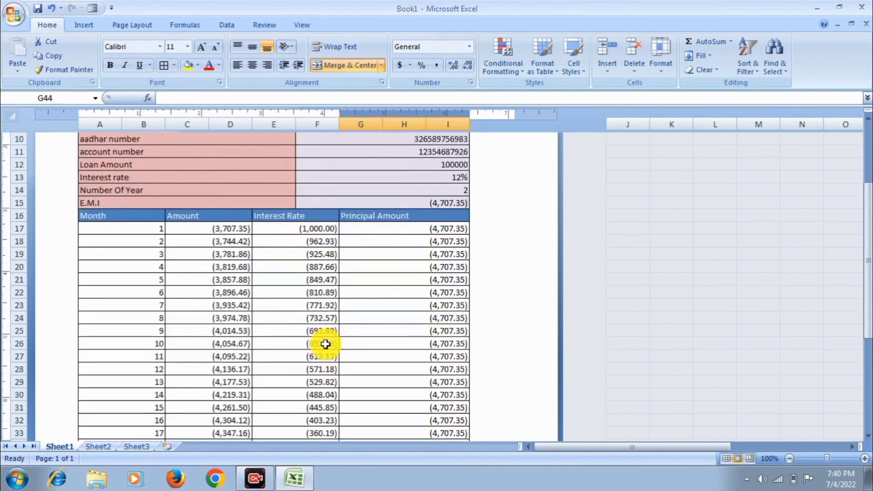